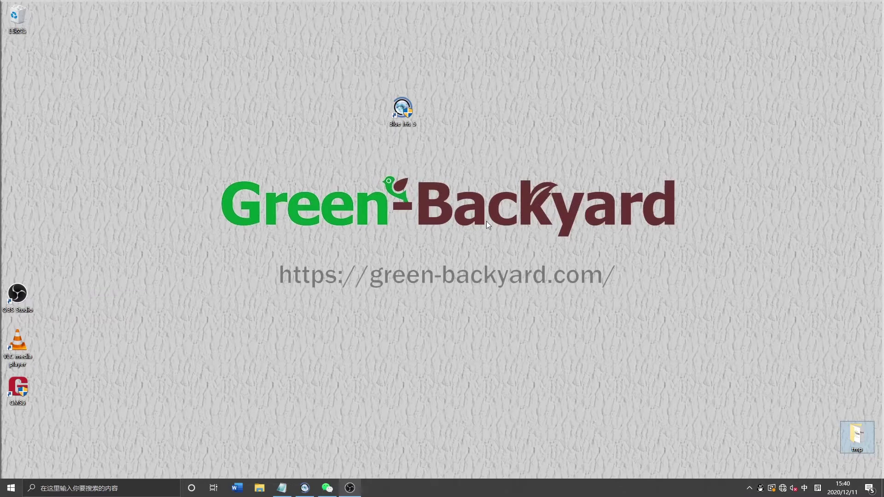
Step: Add a new Network IP camera in Blue Iris and open its make list
left_click(305, 486)
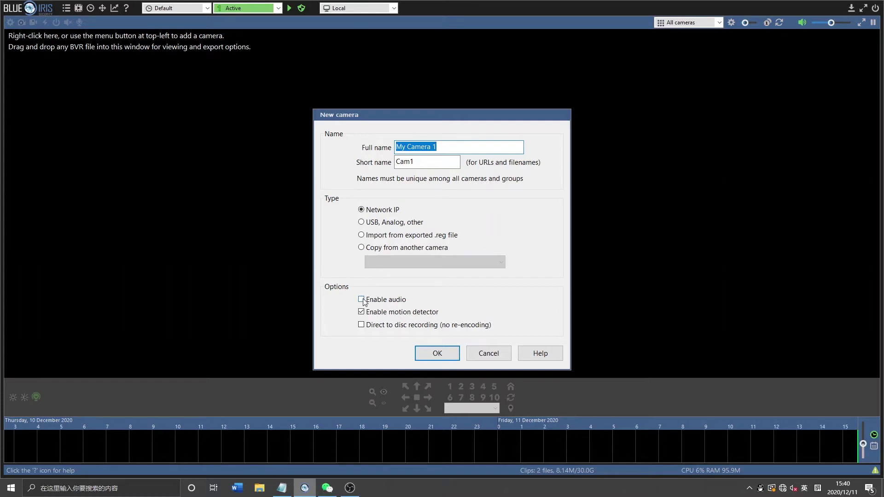
left_click(447, 354)
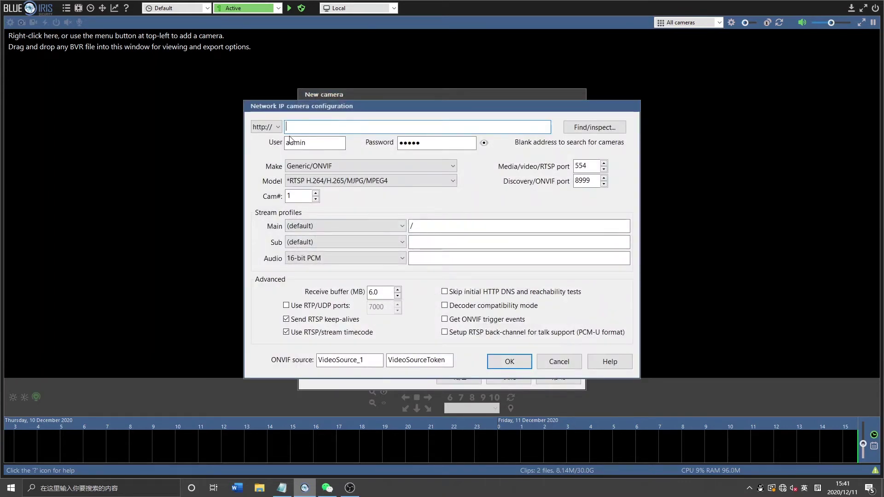
left_click(350, 163)
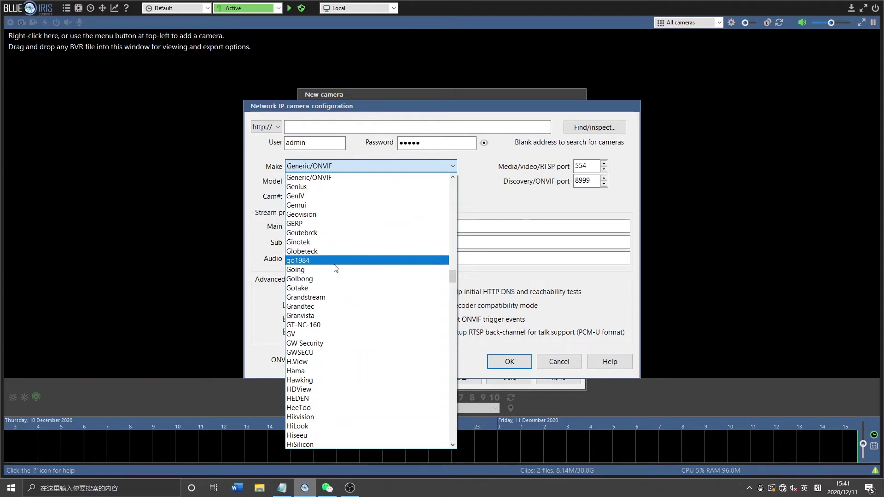
Step: Choose the Golbong make and set the camera address to 192.168.1.14 from the Notepad URL
left_click(332, 279)
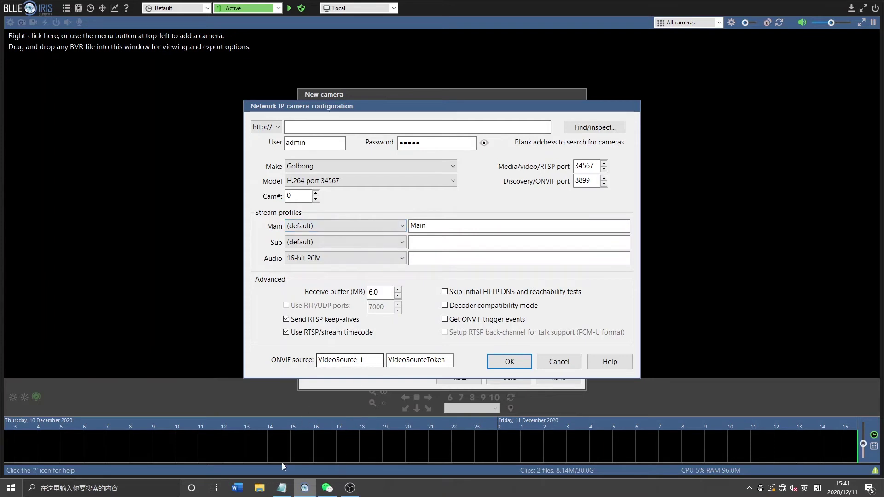
left_click(282, 488)
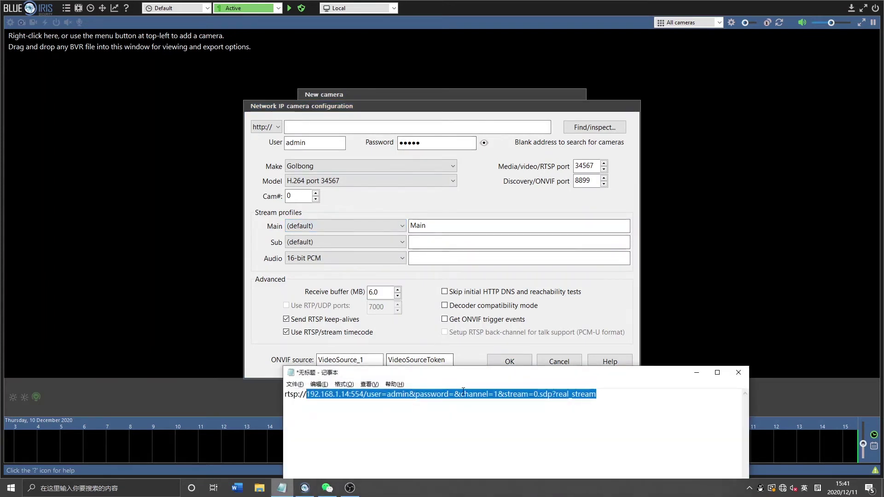
left_click(348, 130)
right_click(349, 130)
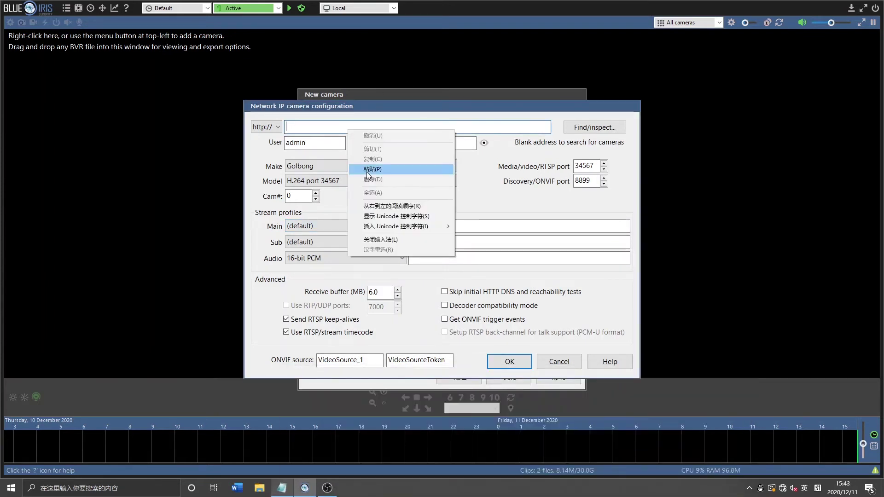
left_click(359, 168)
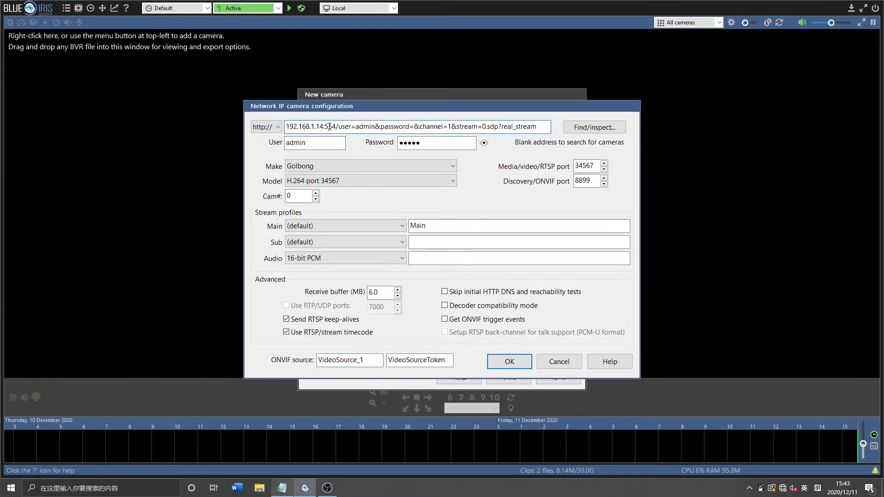
left_click_drag(324, 127, 596, 138)
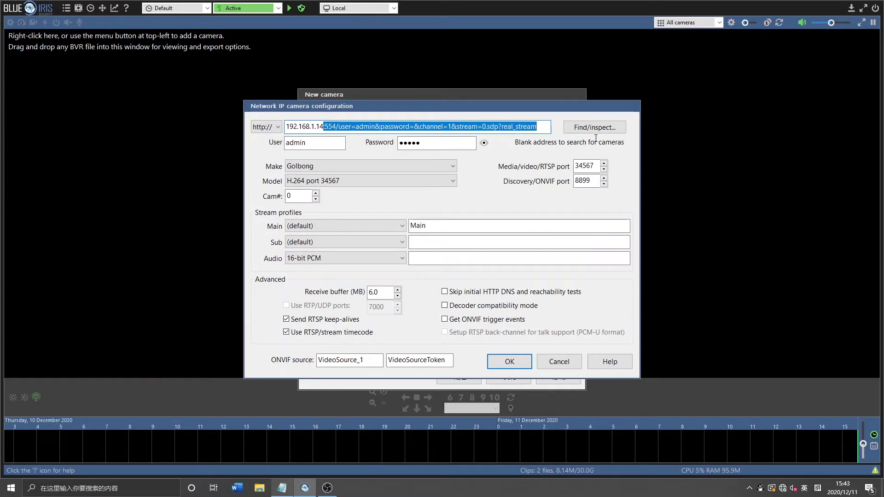
key("BackSpace")
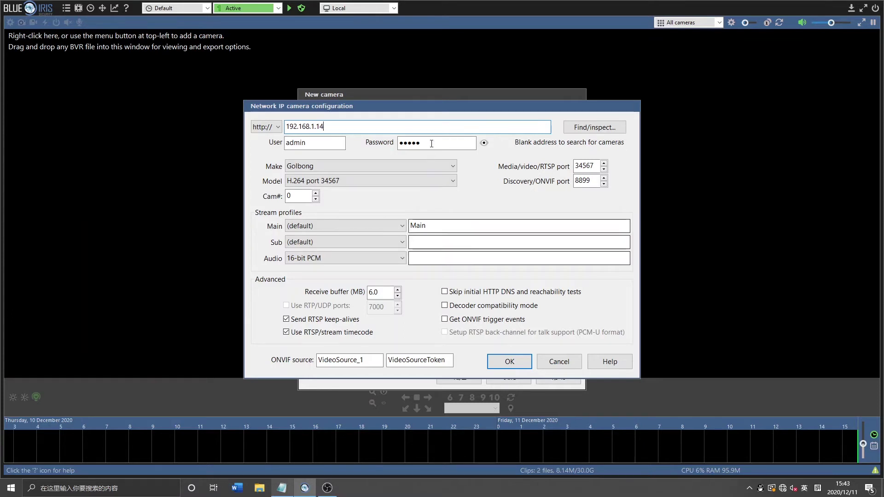
Step: Leave the camera password empty and confirm the connection settings
double_click(414, 143)
key("BackSpace")
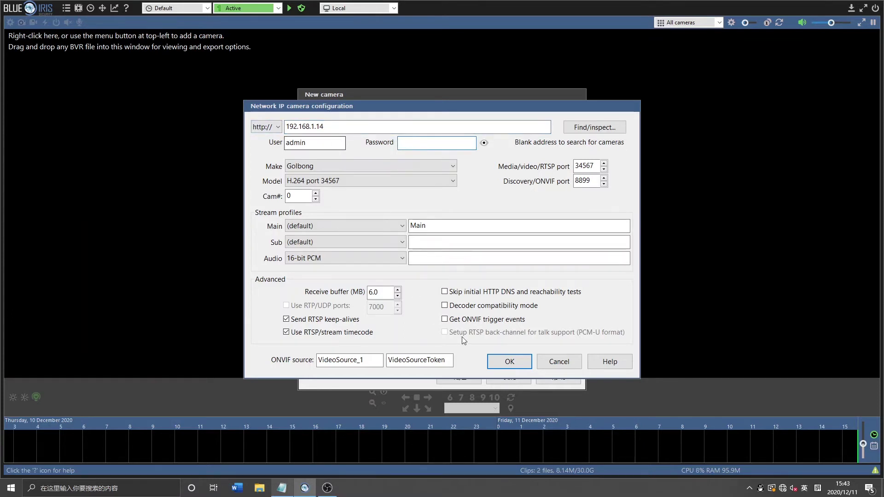
left_click(523, 362)
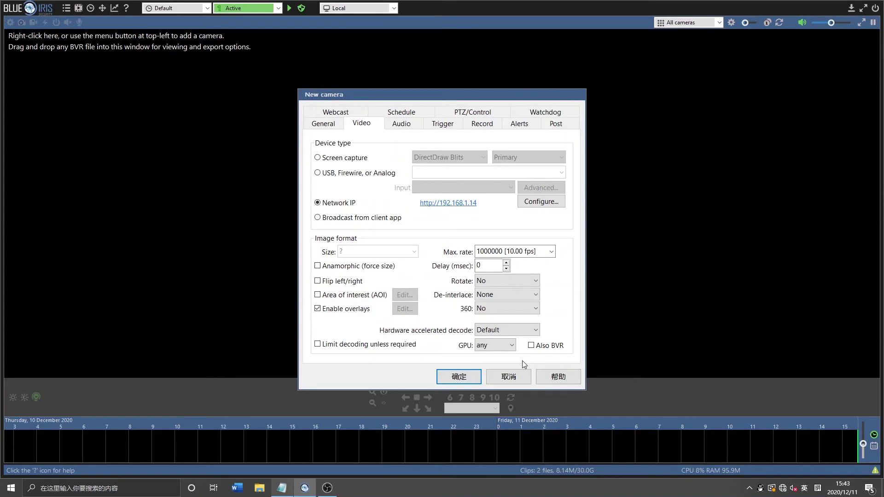
Step: Finish adding the camera and tilt the live bird box feed with the PTZ arrows
left_click(459, 377)
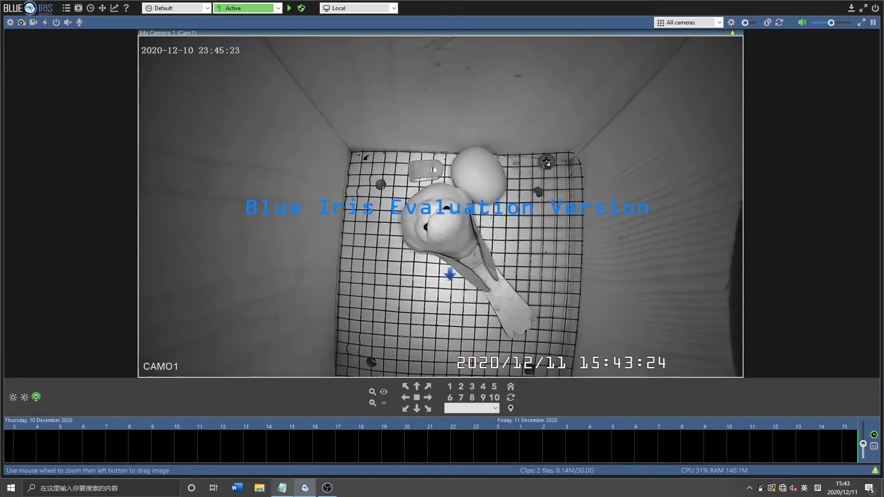
left_click(450, 274)
left_click(450, 274)
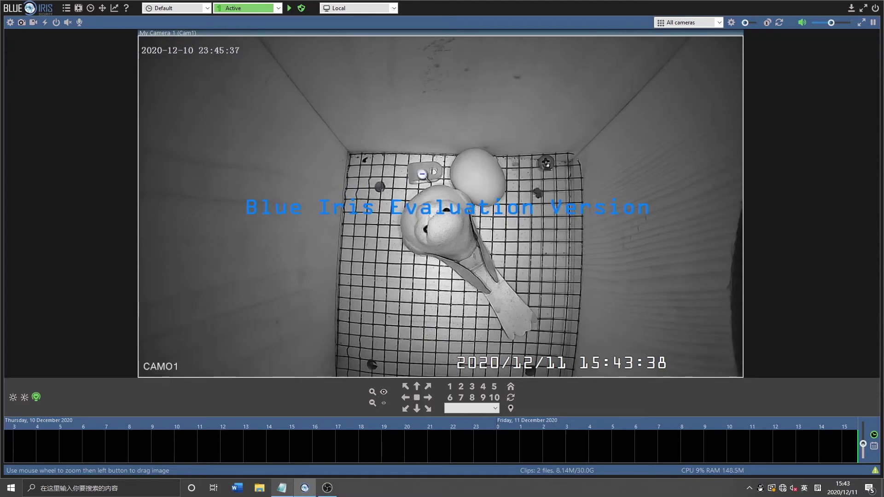
right_click(328, 143)
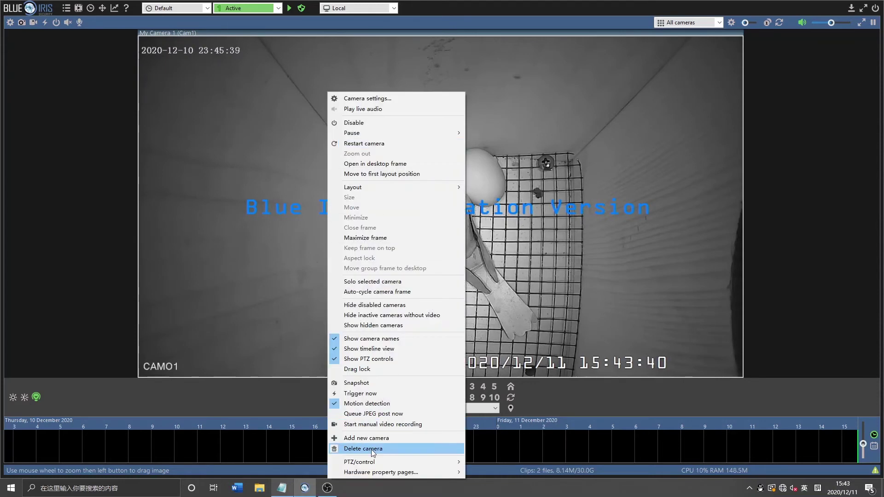
Step: Delete Cam1, then start a new camera with Enable audio ticked
left_click(371, 449)
left_click(513, 257)
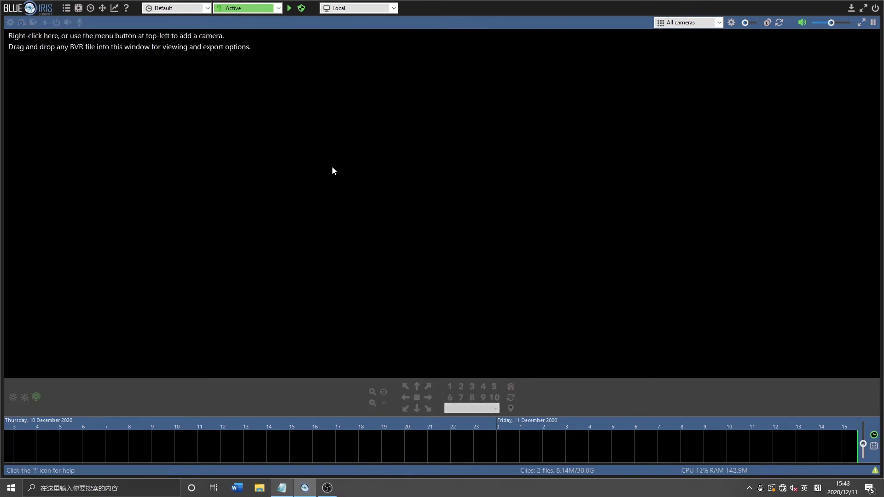
double_click(332, 166)
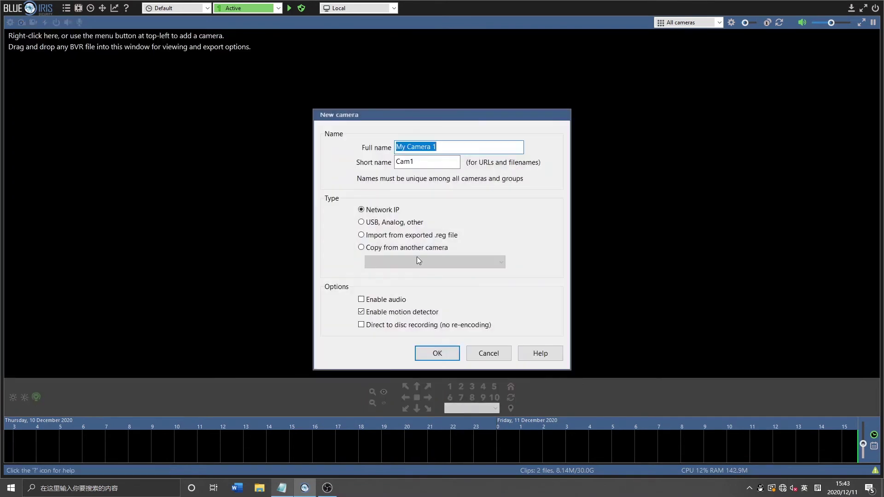
left_click(385, 301)
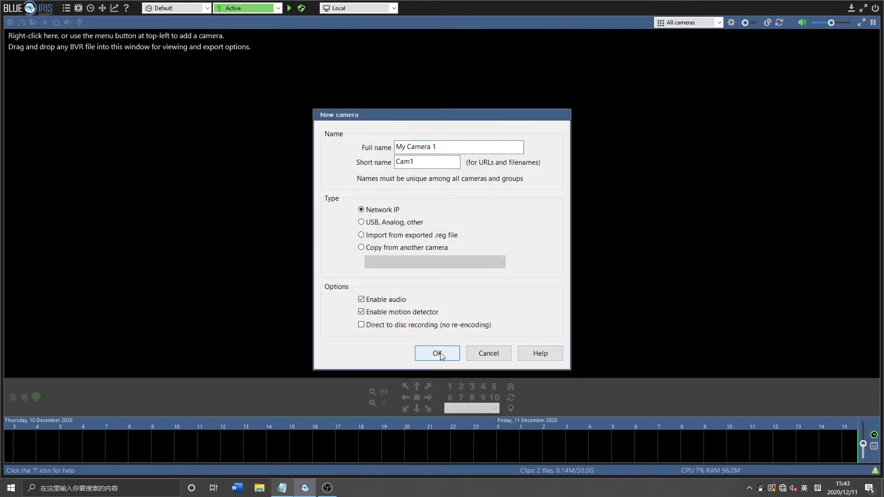
Step: Keep the Generic/ONVIF make and switch the address protocol to rtsp://
left_click(437, 354)
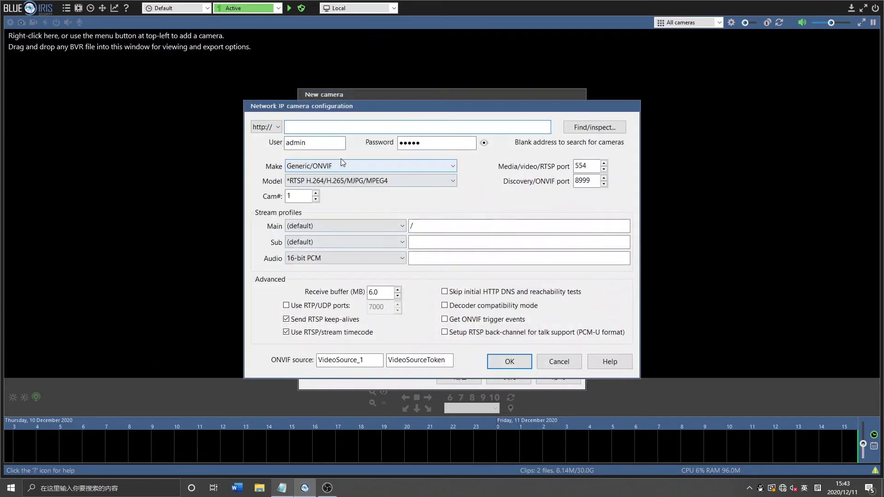
left_click(308, 166)
left_click(297, 169)
left_click(271, 127)
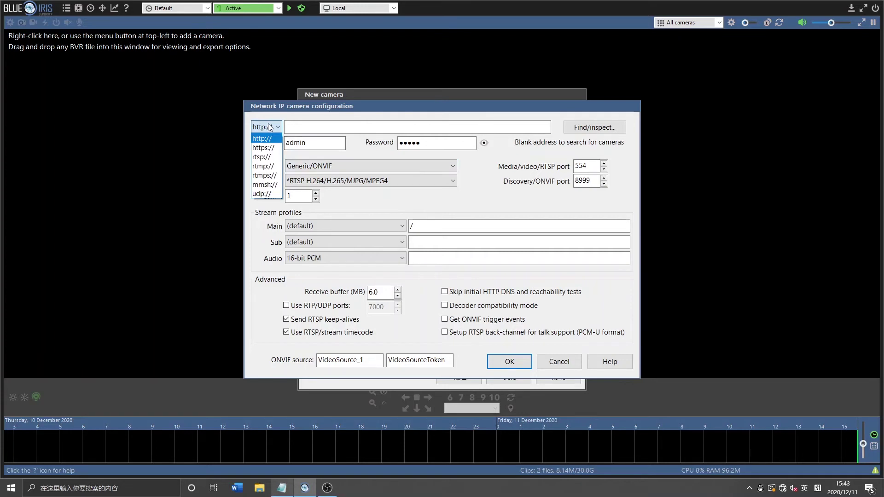
left_click(271, 128)
left_click(271, 127)
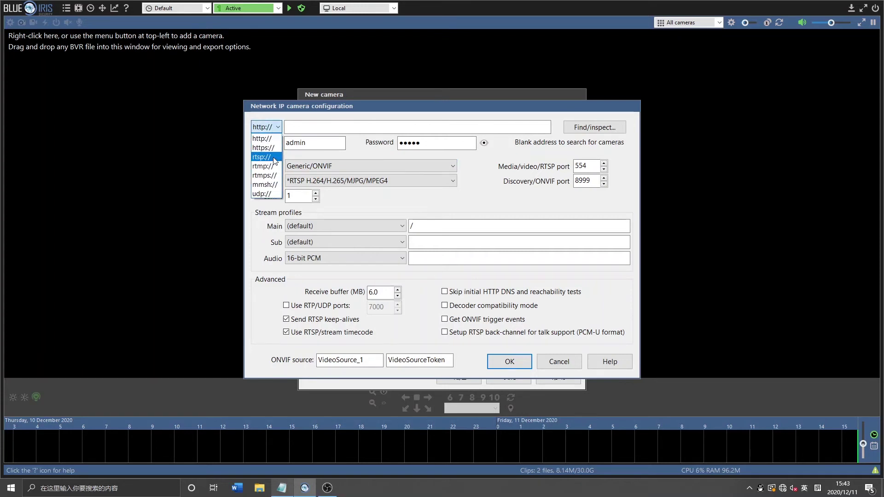
left_click(274, 157)
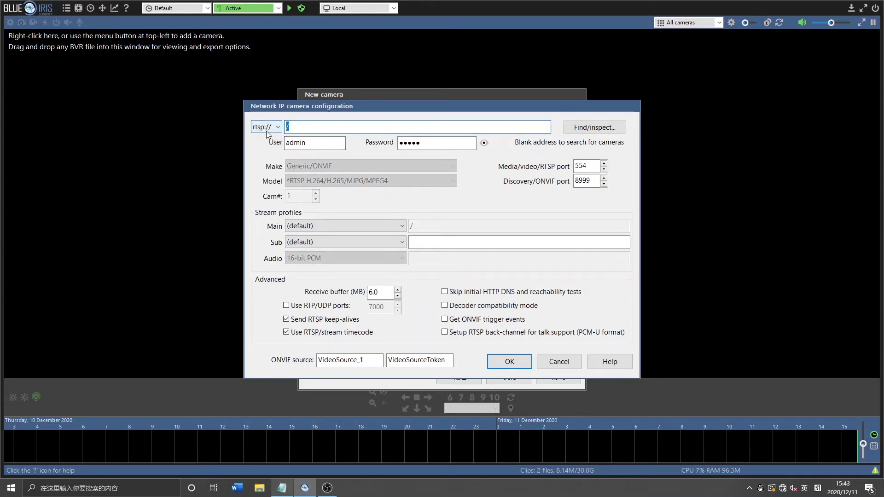
Step: Paste the full RTSP stream URL for 192.168.1.14 with an empty password, and save the camera
key("ctrl+v")
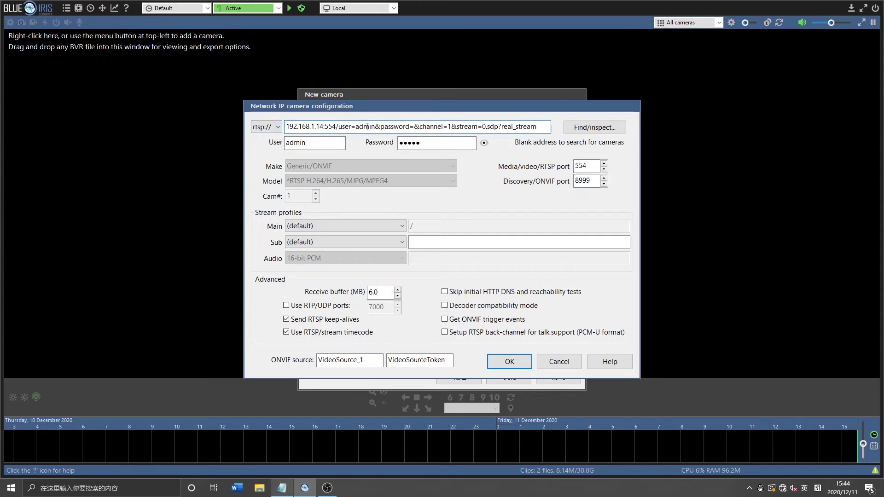
left_click_drag(431, 144, 363, 148)
key("BackSpace")
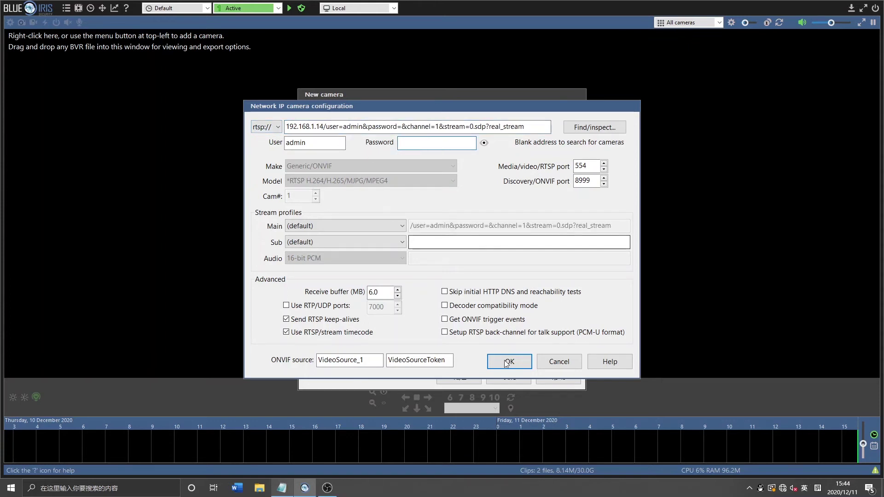
left_click(521, 361)
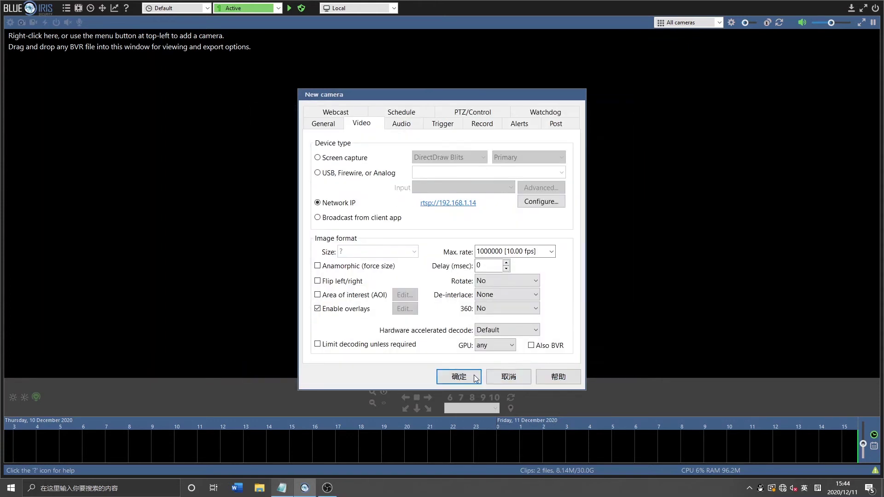
left_click(470, 377)
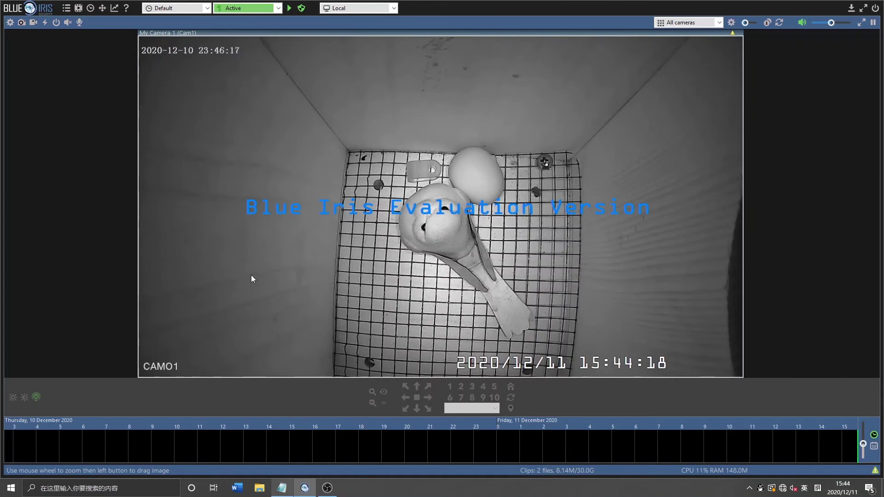
Step: Once the RTSP night-vision feed loads, bring up My Camera 1's context menu
right_click(324, 132)
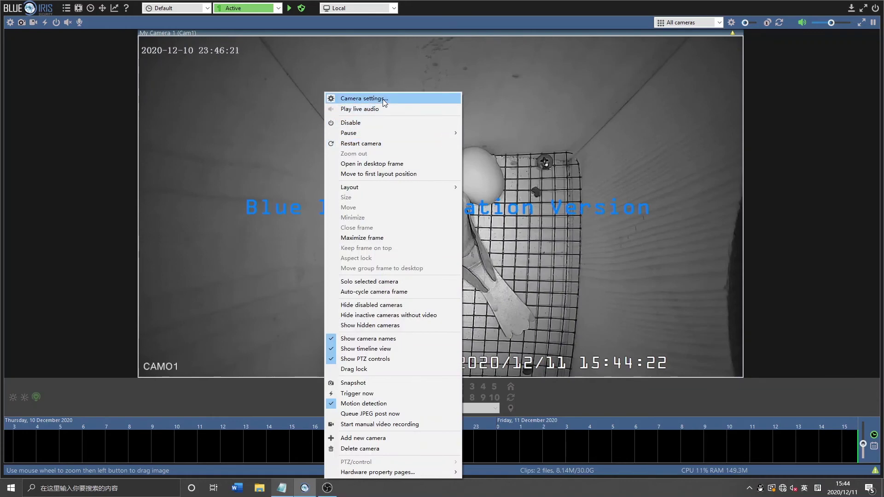
left_click(364, 99)
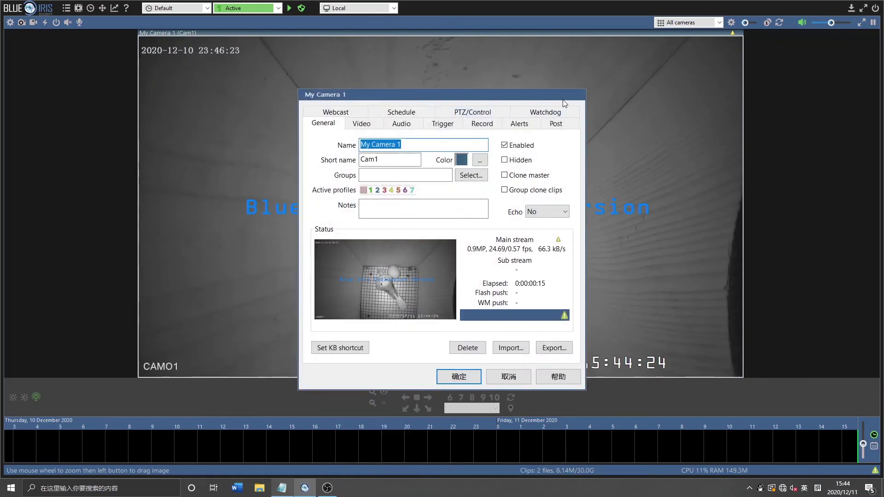
left_click(347, 115)
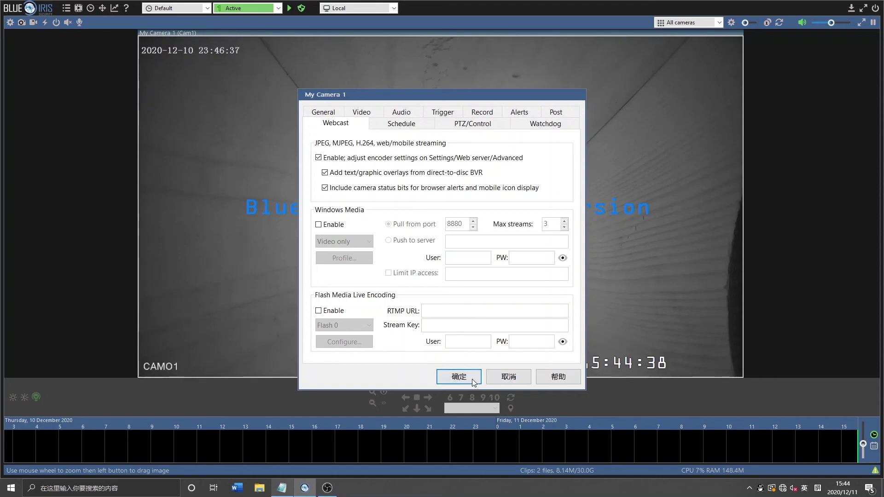
left_click(497, 377)
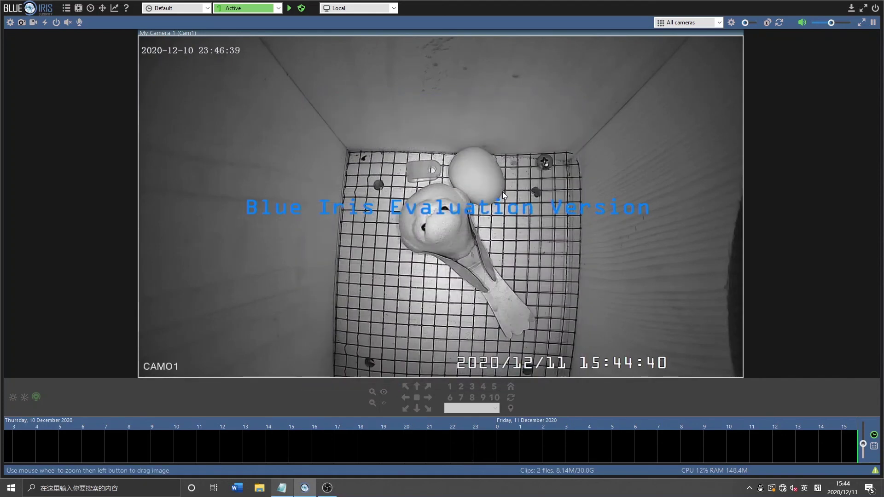